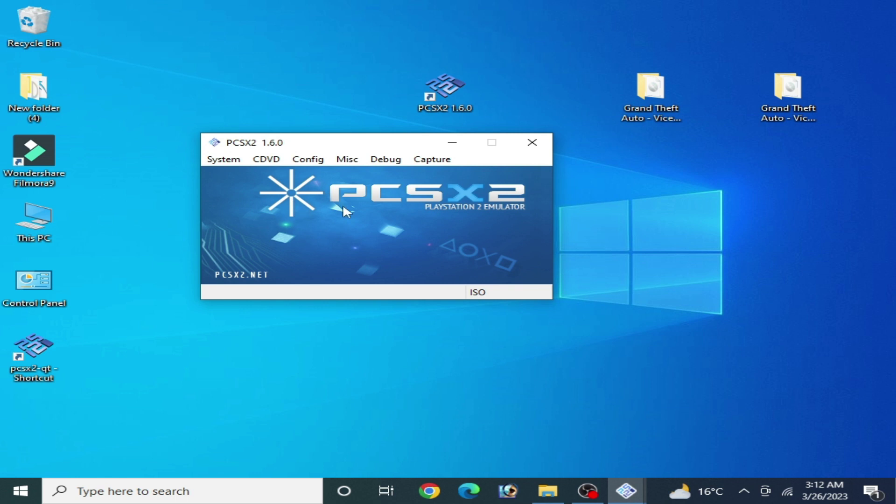
Try a full boot of the current ISO, confirming the PS2 reset, and close the game window.
{"action": "left_click", "coordinate": [231, 161]}
{"action": "left_click", "coordinate": [240, 174]}
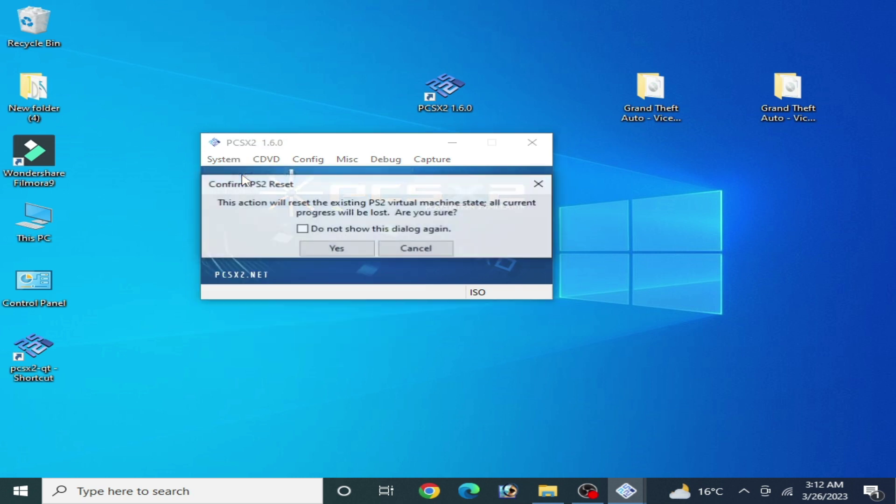
{"action": "left_click", "coordinate": [336, 247]}
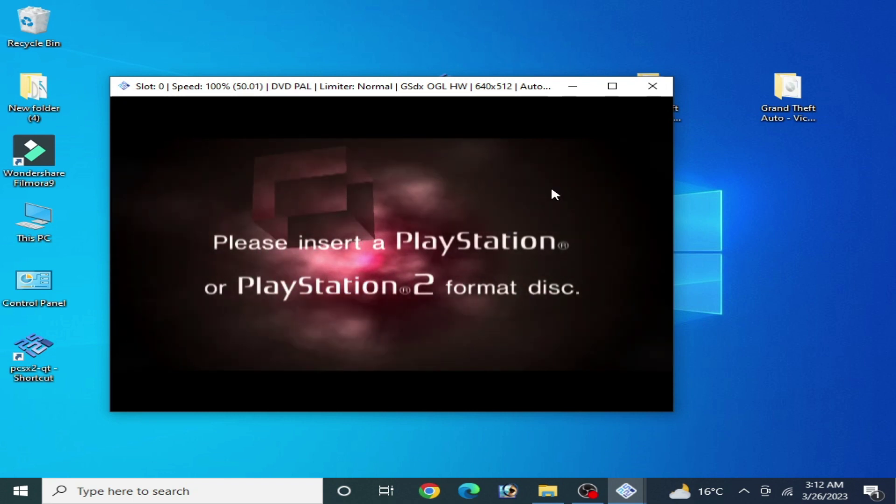
{"action": "left_click", "coordinate": [652, 86]}
Try a fast boot of the current ISO, confirming the PS2 reset, and close the game window.
{"action": "left_click", "coordinate": [238, 160]}
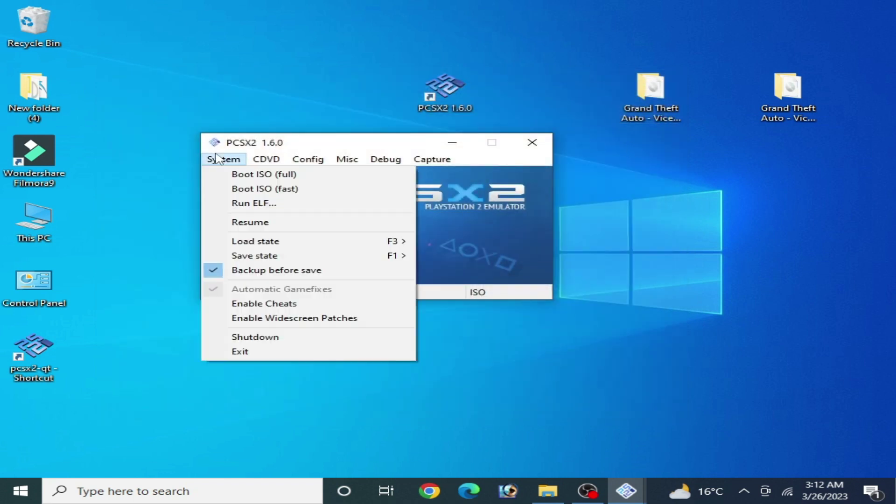
{"action": "left_click", "coordinate": [254, 191]}
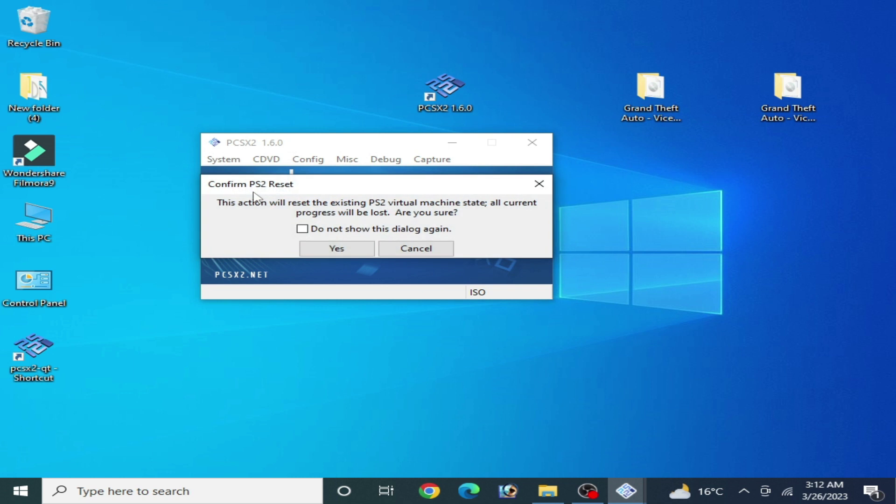
{"action": "left_click", "coordinate": [336, 248]}
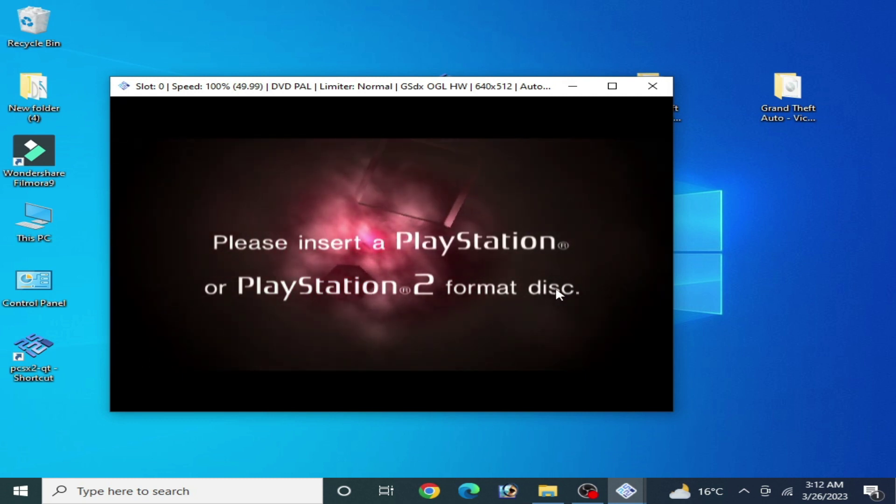
{"action": "left_click", "coordinate": [645, 89]}
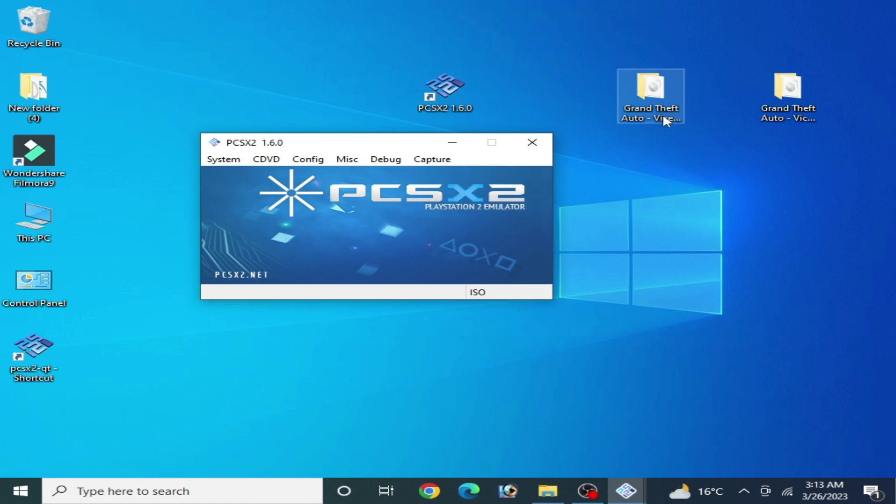
Examine the disc image files in the two Grand Theft Auto - Vice City Stories desktop folders, comparing names and sizes.
{"action": "double_click", "coordinate": [632, 118]}
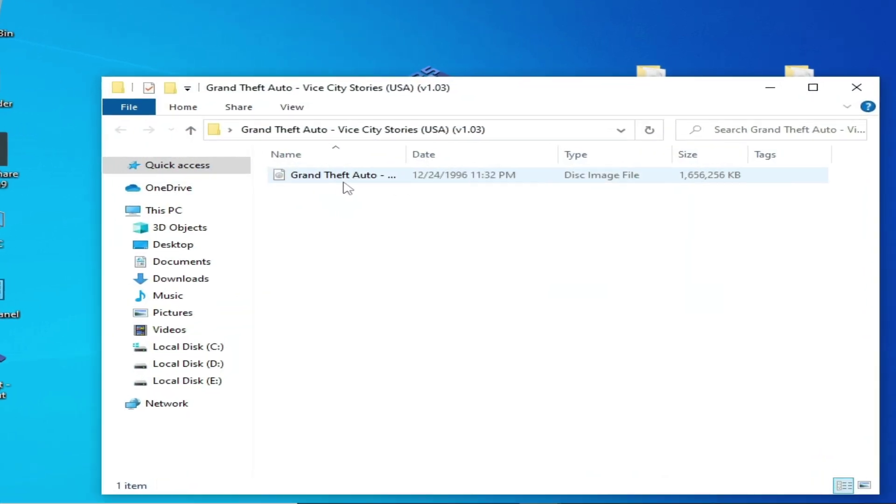
{"action": "left_click", "coordinate": [336, 183]}
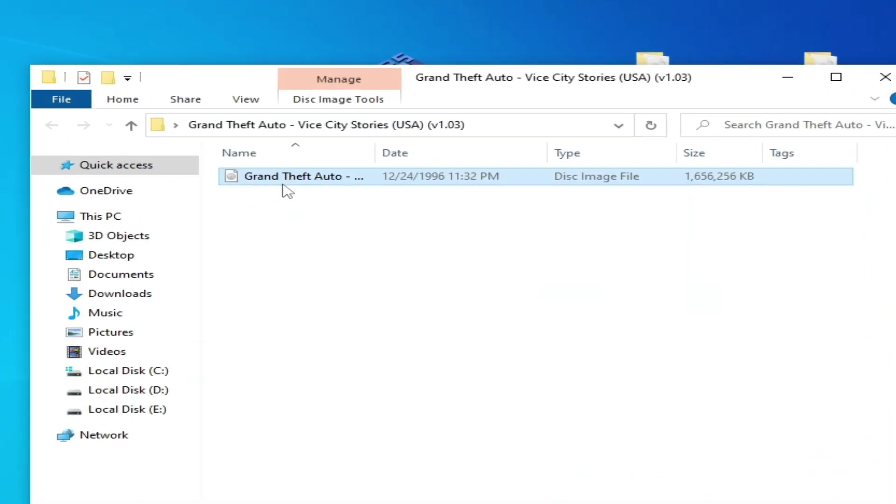
{"action": "left_click", "coordinate": [328, 183]}
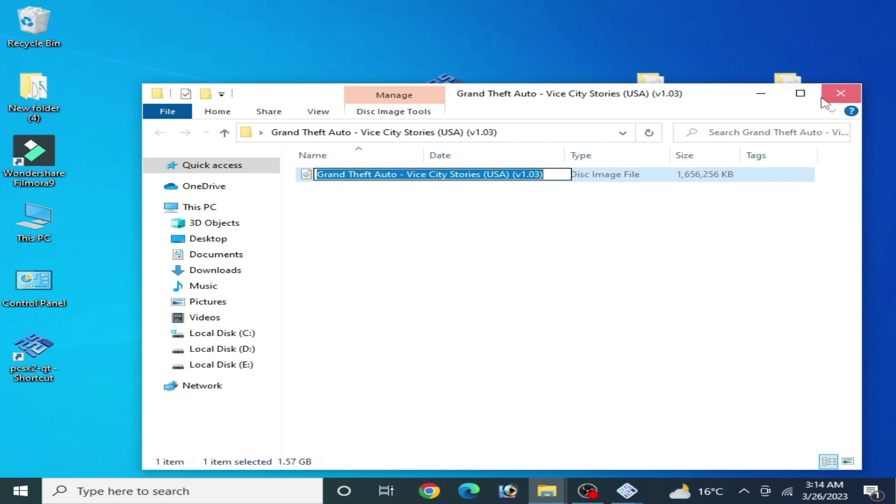
{"action": "left_click", "coordinate": [893, 73]}
{"action": "double_click", "coordinate": [825, 67]}
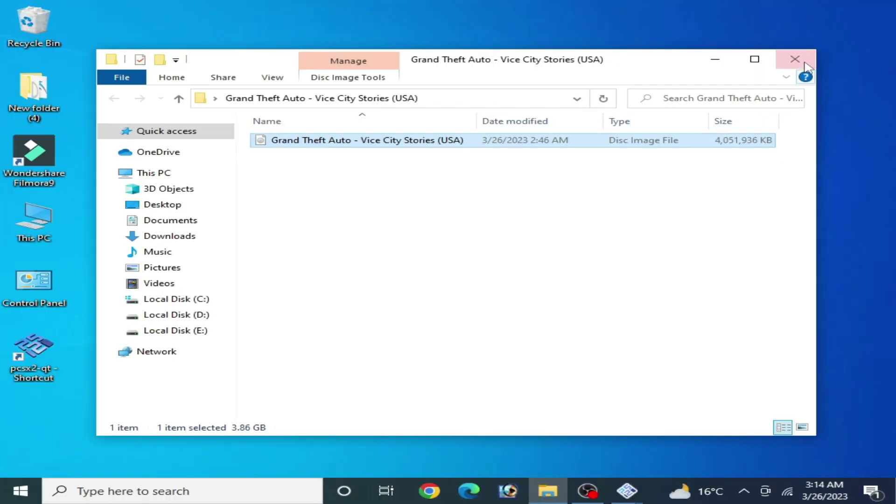
{"action": "left_click", "coordinate": [883, 14]}
{"action": "left_click", "coordinate": [675, 110]}
{"action": "double_click", "coordinate": [676, 110]}
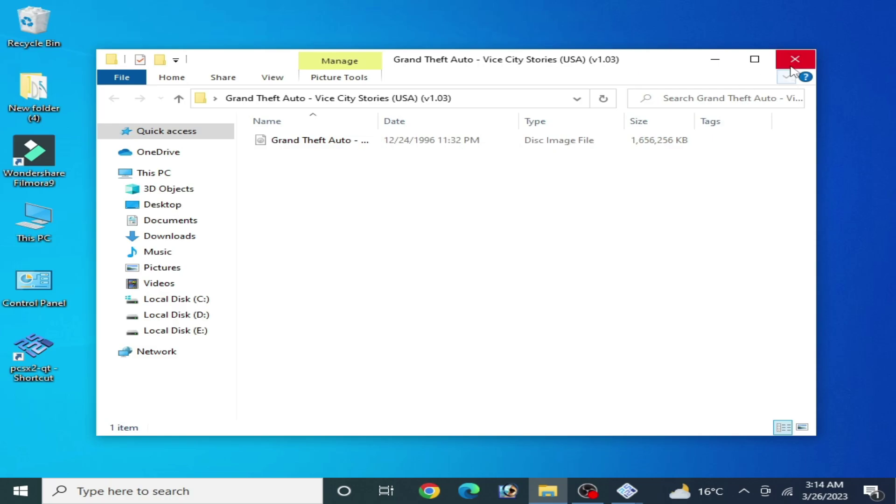
{"action": "left_click", "coordinate": [876, 16]}
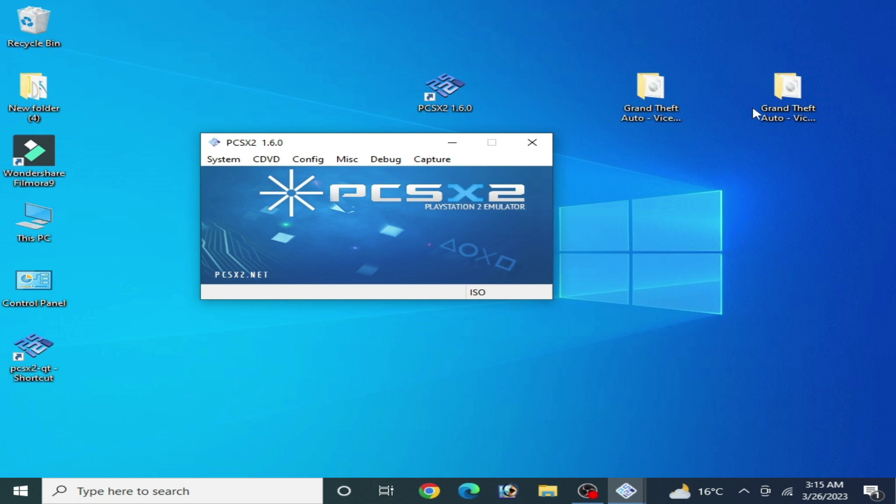
Extract the Grand Theft Auto - Vice City Stories (USA) disc image into a subfolder of the same name.
{"action": "double_click", "coordinate": [767, 95]}
{"action": "left_click_drag", "start_coordinate": [447, 65], "coordinate": [537, 130]}
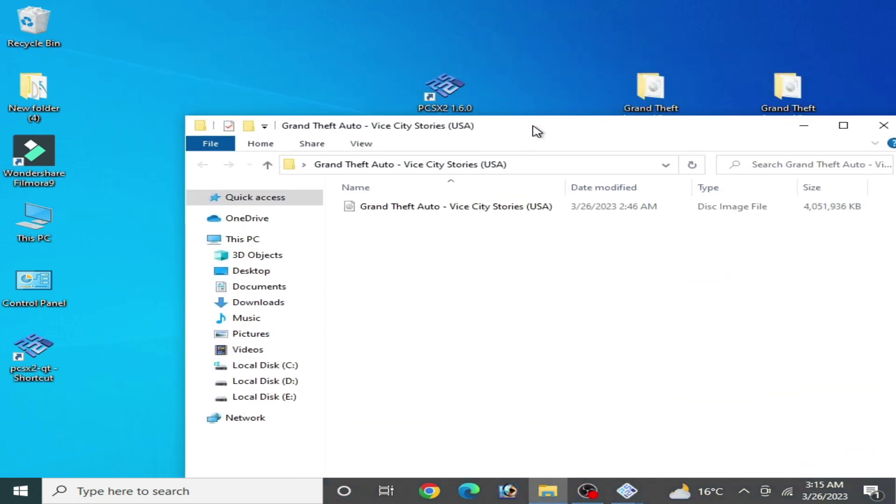
{"action": "left_click", "coordinate": [378, 207]}
{"action": "right_click", "coordinate": [383, 211]}
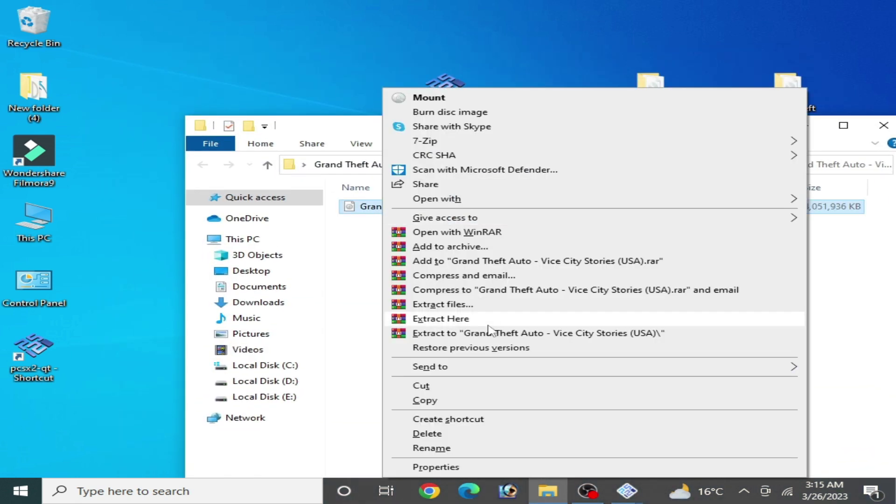
{"action": "left_click", "coordinate": [470, 337]}
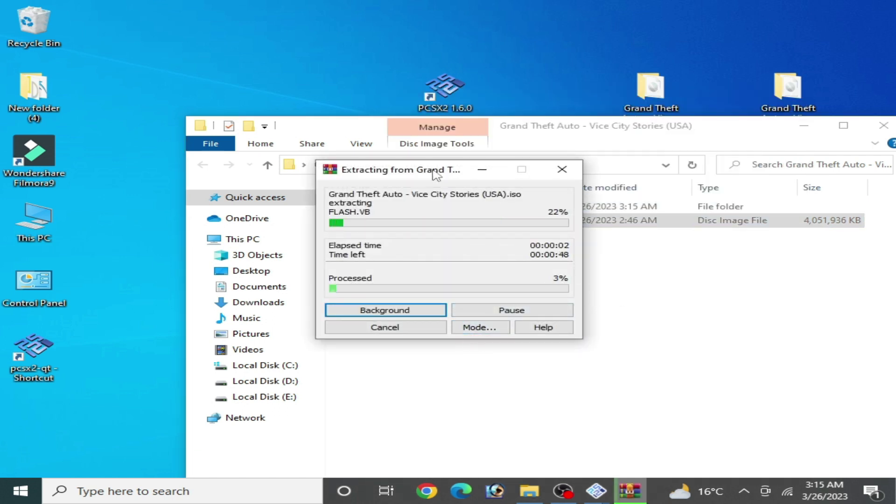
{"action": "left_click_drag", "start_coordinate": [438, 171], "coordinate": [637, 257]}
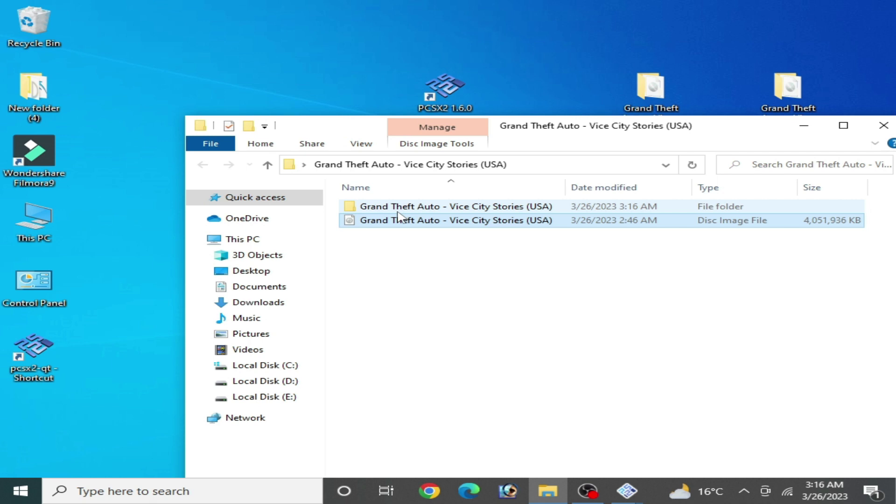
Examine the extracted Grand Theft Auto - Vice City Stories (USA) folder for a PS2 folder and close the window.
{"action": "double_click", "coordinate": [400, 207]}
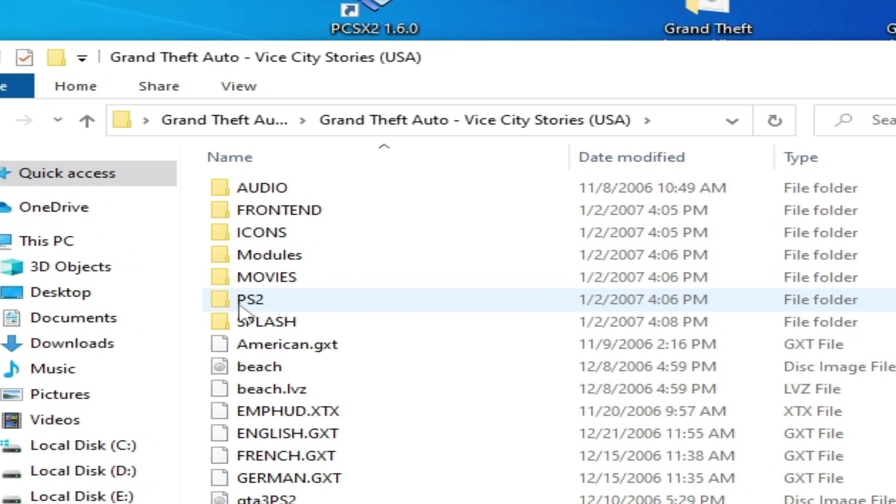
{"action": "mouse_move", "coordinate": [252, 309]}
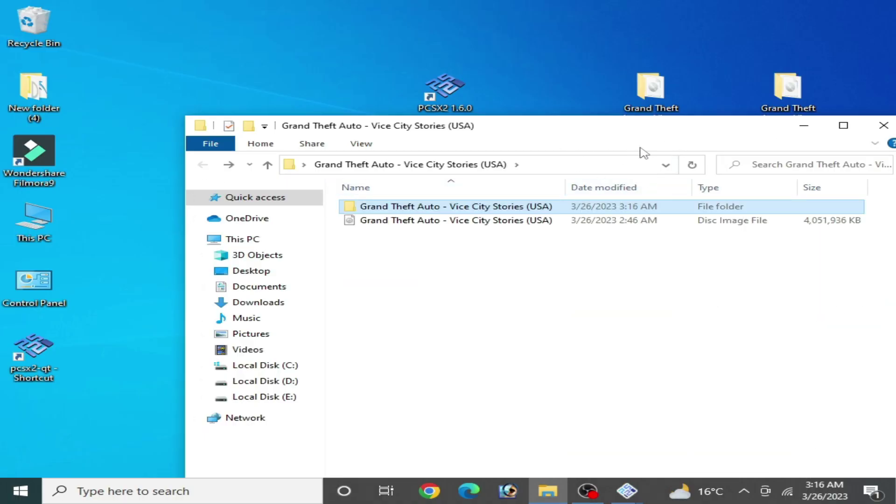
{"action": "left_click", "coordinate": [884, 125]}
Extract the Grand Theft Auto - Vice City Stories (USA) (v1.03) disc image into a subfolder of the same name.
{"action": "double_click", "coordinate": [665, 109]}
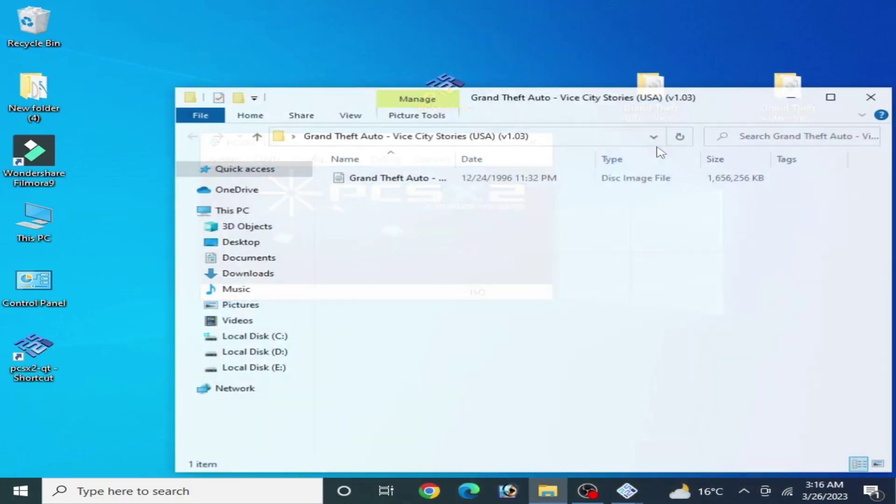
{"action": "right_click", "coordinate": [387, 180]}
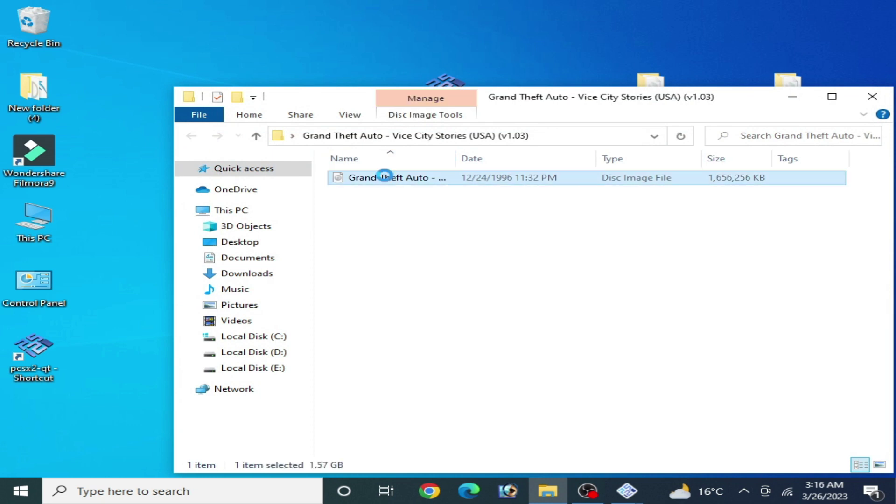
{"action": "left_click", "coordinate": [437, 334]}
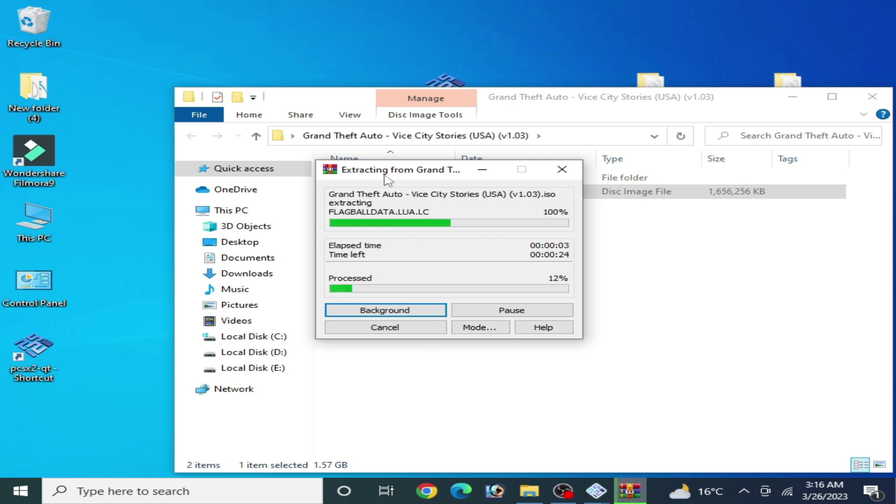
{"action": "left_click_drag", "start_coordinate": [362, 169], "coordinate": [426, 202]}
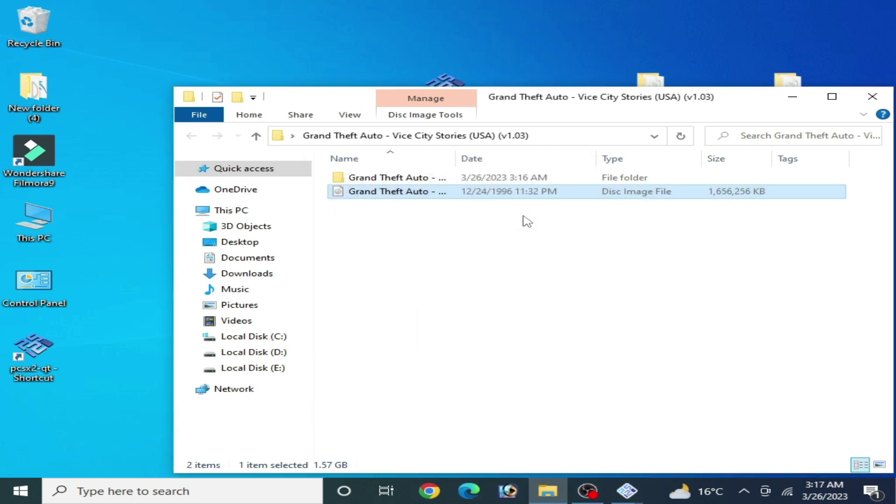
Examine the contents of the extracted (v1.03) folder, return to its parent folder, and close File Explorer.
{"action": "double_click", "coordinate": [358, 173]}
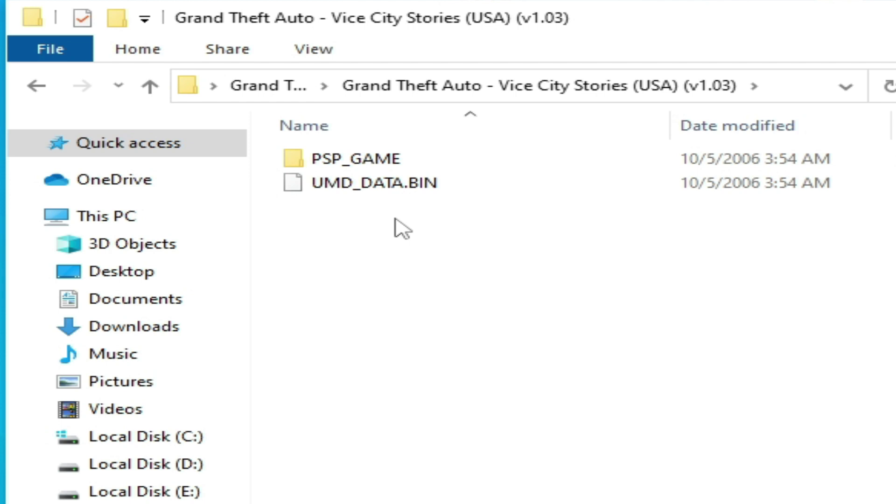
{"action": "left_click", "coordinate": [36, 86]}
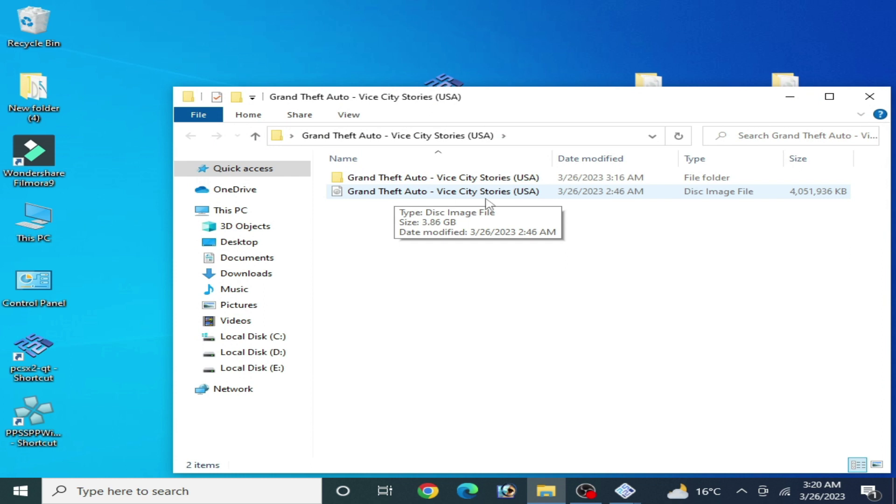
{"action": "left_click", "coordinate": [870, 97]}
Set the PCSX2 ISO selector to always ask for a disc image when booting.
{"action": "left_click", "coordinate": [223, 161]}
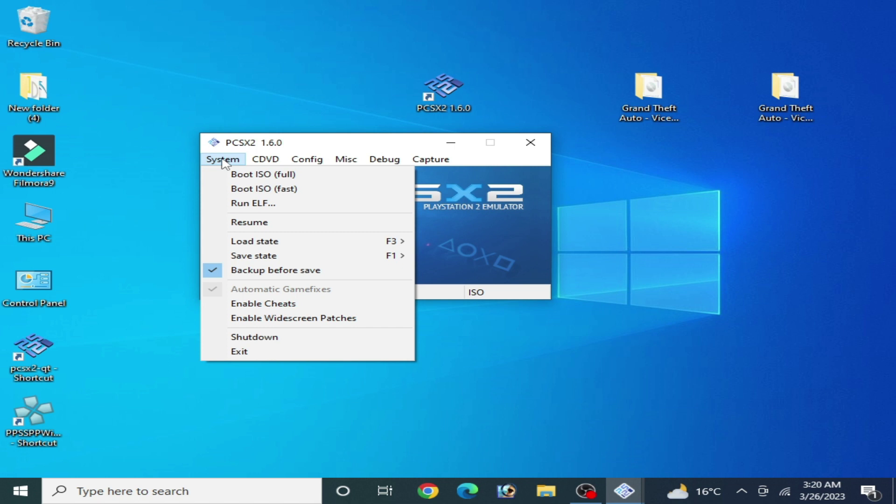
{"action": "mouse_move", "coordinate": [303, 160]}
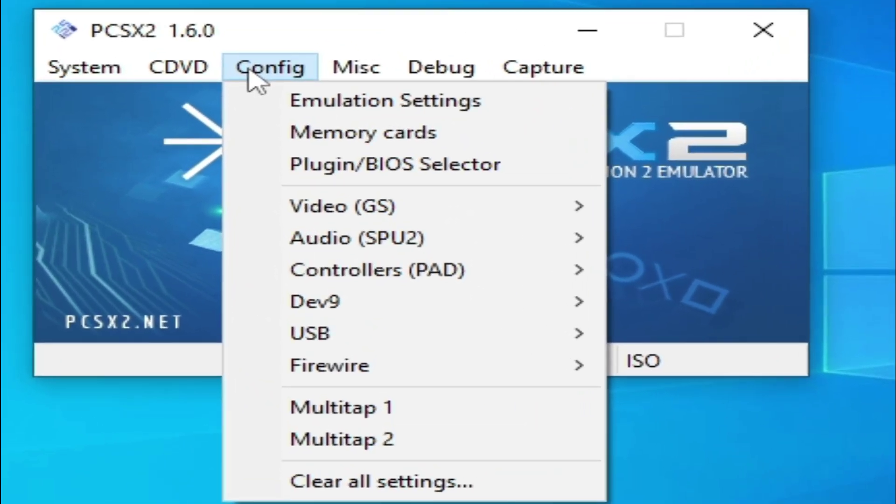
{"action": "mouse_move", "coordinate": [176, 78]}
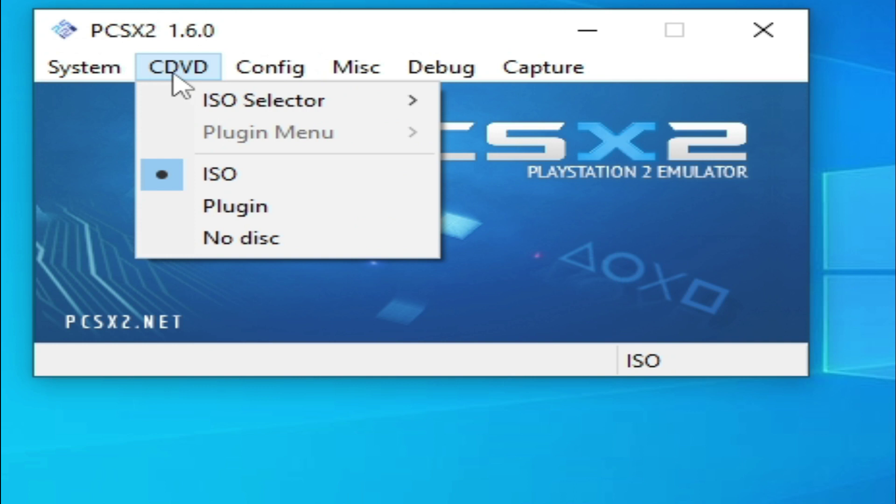
{"action": "mouse_move", "coordinate": [244, 109]}
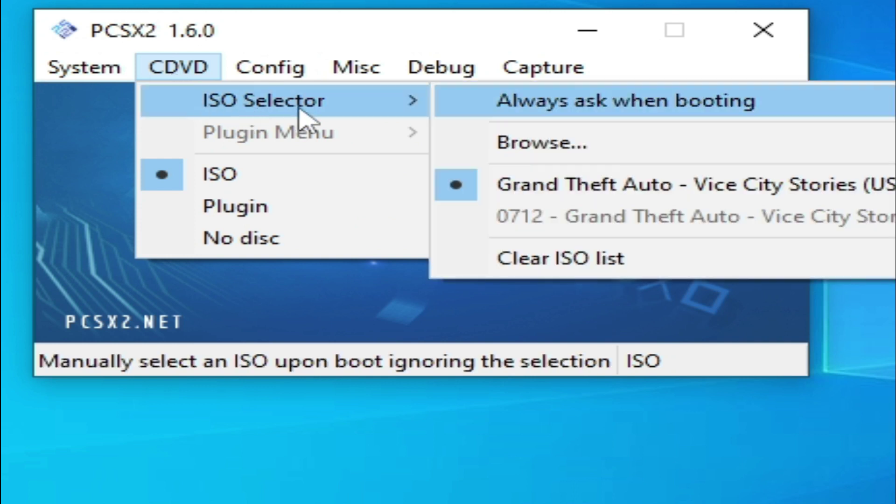
{"action": "left_click", "coordinate": [527, 107]}
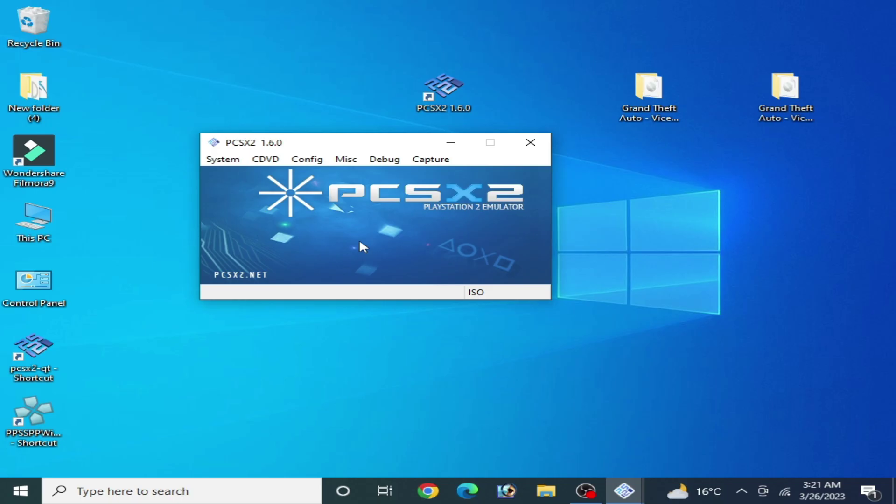
Fast-boot the Grand Theft Auto - Vice City Stories (USA) disc image from its desktop folder, resetting the virtual machine, and close the game window.
{"action": "left_click", "coordinate": [213, 160]}
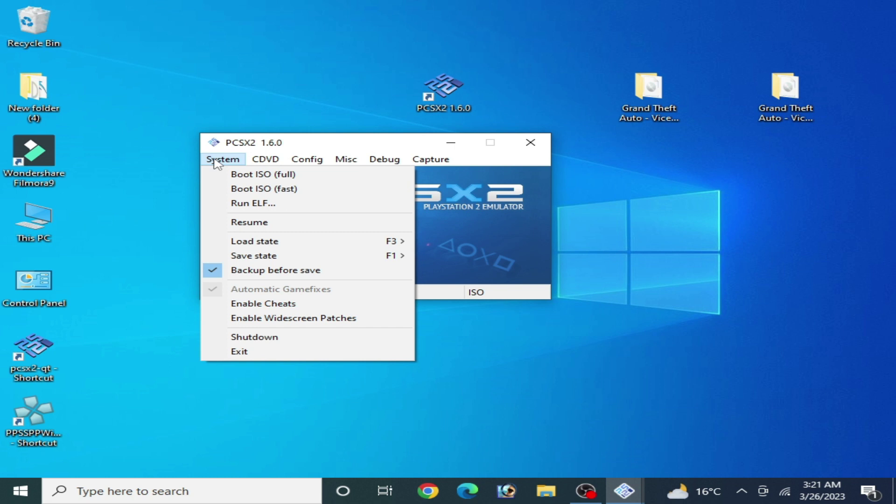
{"action": "left_click", "coordinate": [250, 190]}
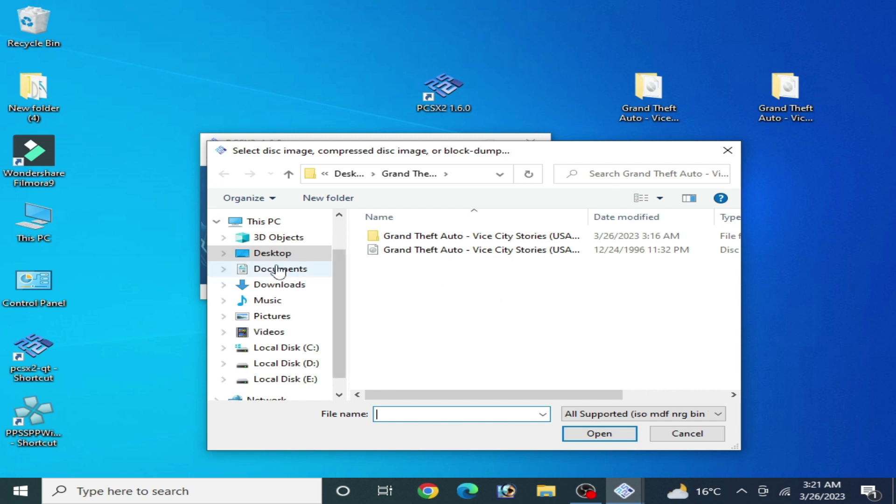
{"action": "left_click", "coordinate": [266, 256]}
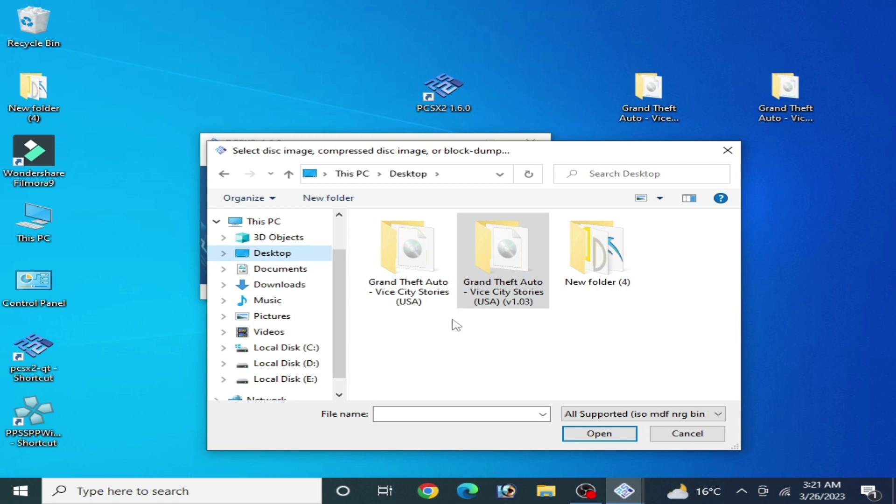
{"action": "double_click", "coordinate": [402, 254]}
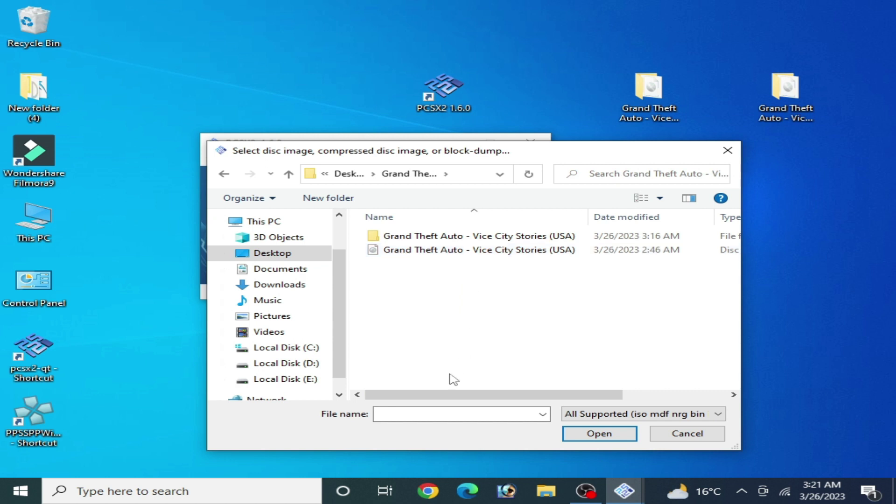
{"action": "left_click_drag", "start_coordinate": [451, 394], "coordinate": [397, 398]}
{"action": "left_click", "coordinate": [410, 256]}
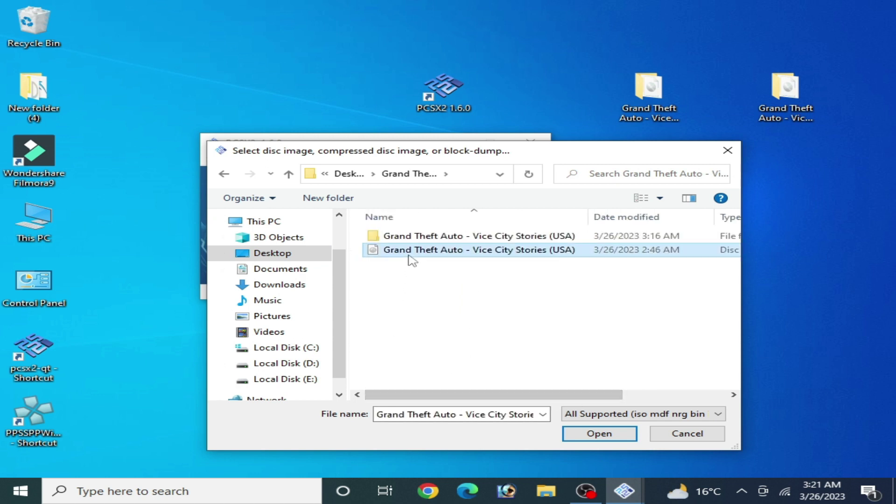
{"action": "left_click", "coordinate": [580, 434]}
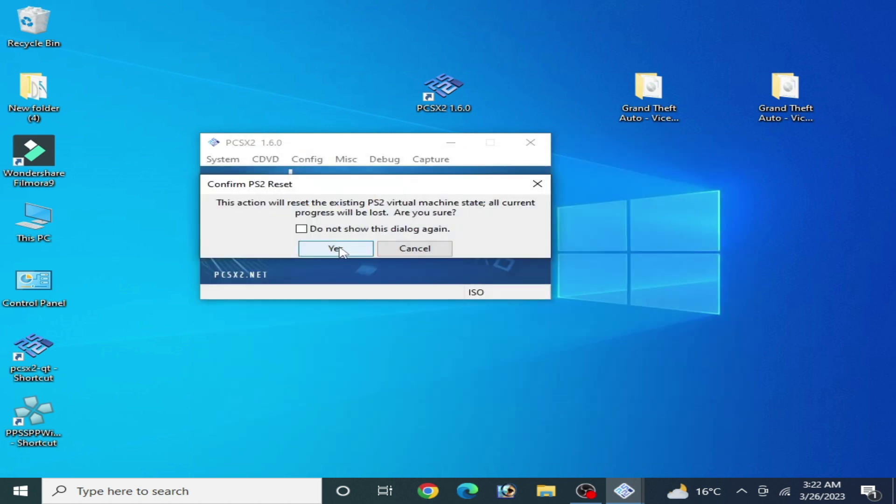
{"action": "left_click", "coordinate": [336, 248]}
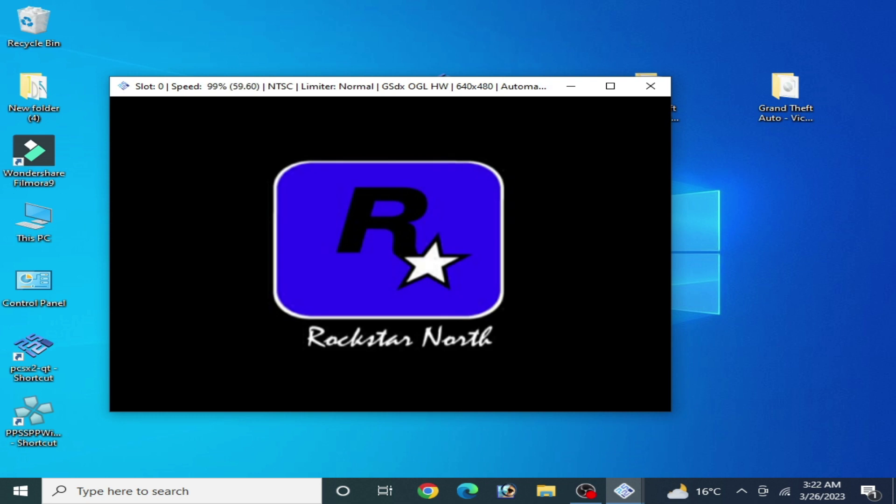
{"action": "left_click", "coordinate": [643, 88]}
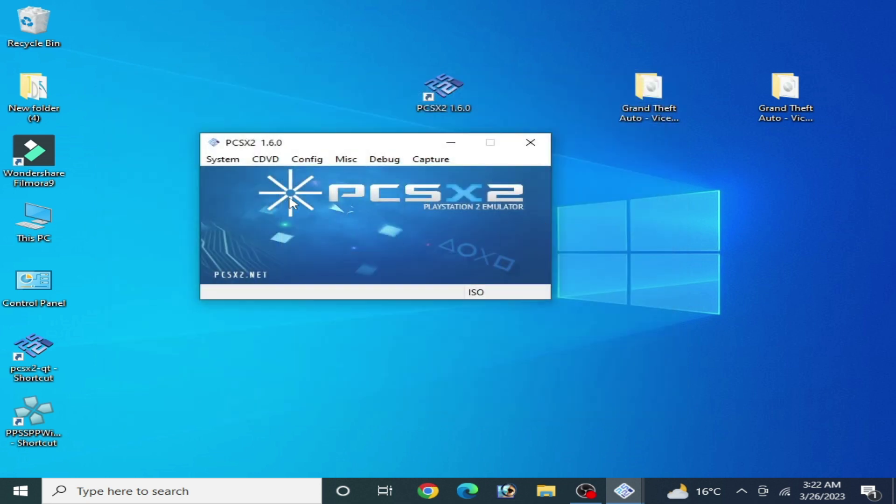
{"action": "left_click", "coordinate": [266, 162]}
{"action": "mouse_move", "coordinate": [317, 176]}
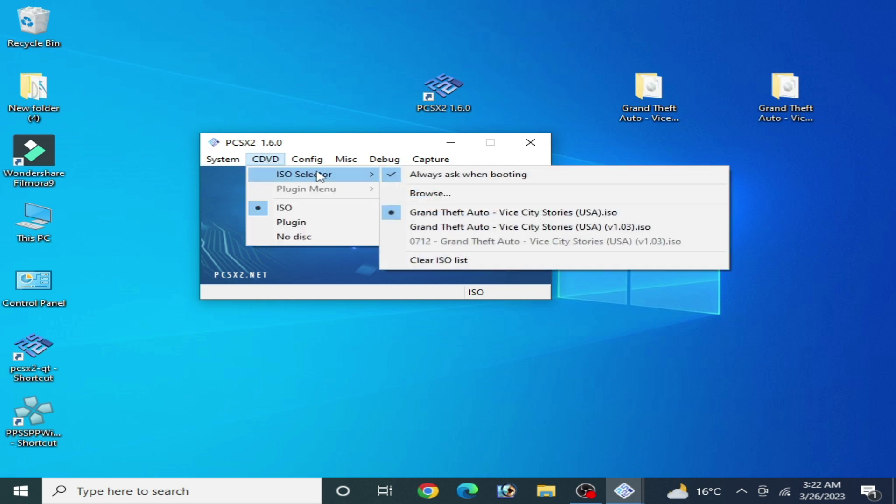
{"action": "left_click", "coordinate": [410, 193]}
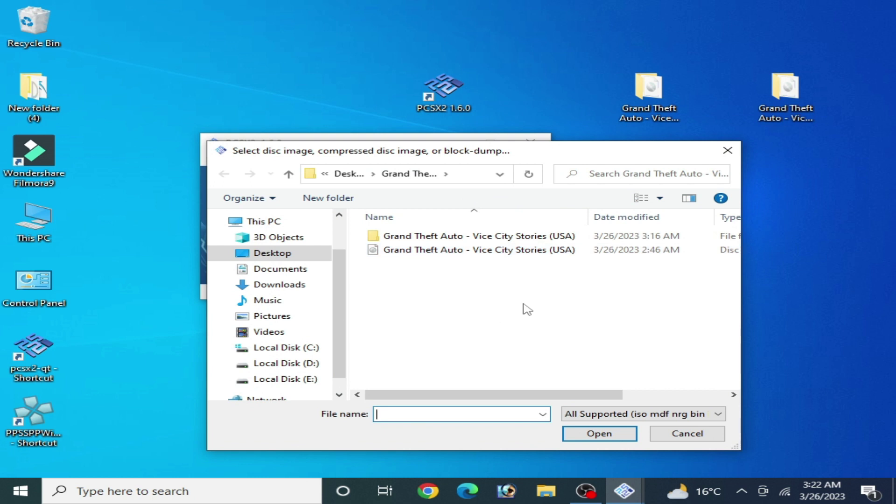
{"action": "left_click", "coordinate": [681, 433]}
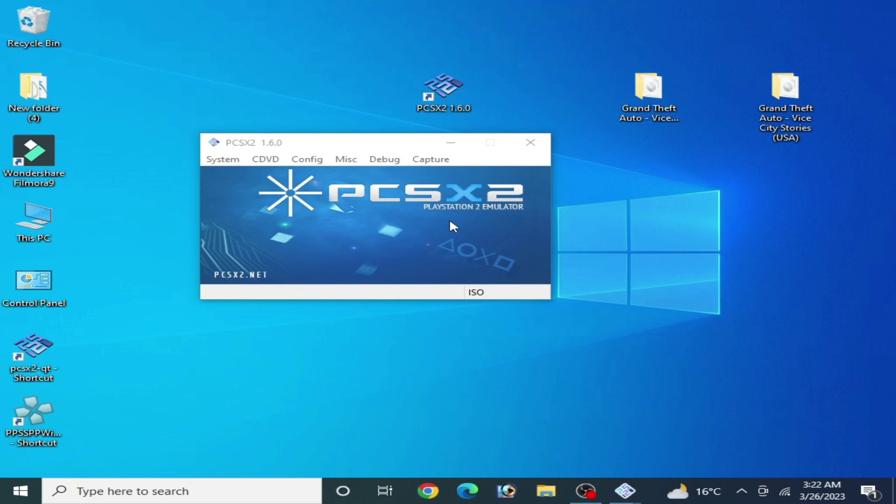
Clear the ISO selector's list of disc images and accept the confirmation.
{"action": "left_click", "coordinate": [265, 159]}
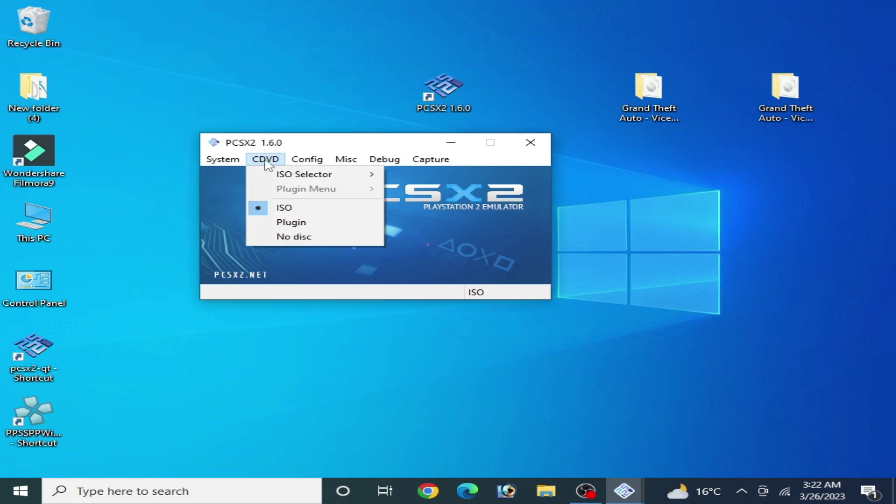
{"action": "mouse_move", "coordinate": [291, 176]}
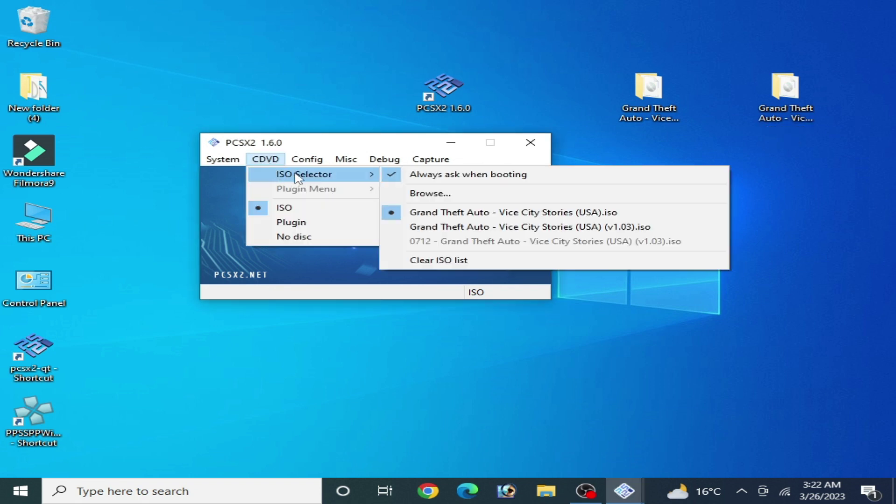
{"action": "left_click", "coordinate": [432, 260]}
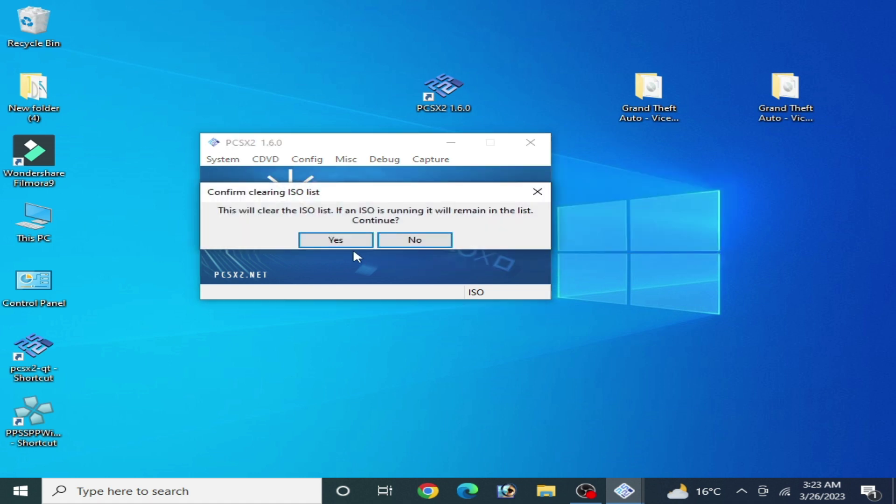
{"action": "left_click", "coordinate": [334, 240]}
{"action": "left_click", "coordinate": [223, 160]}
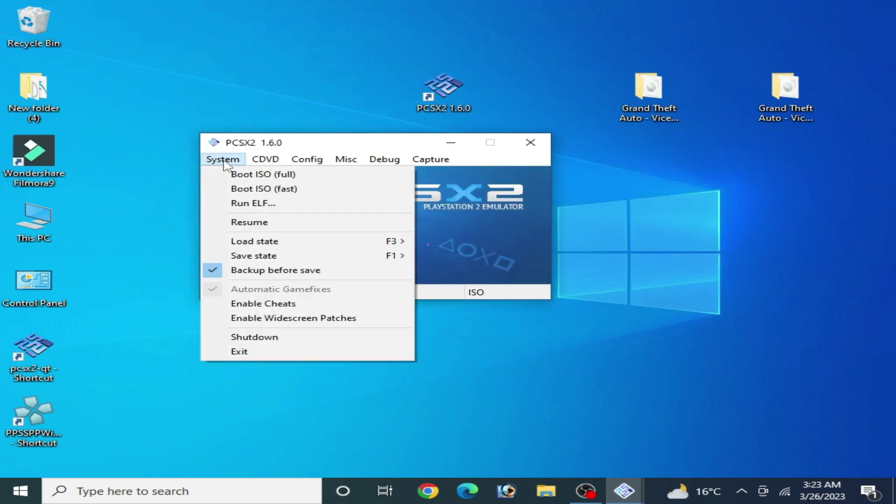
{"action": "left_click", "coordinate": [232, 173]}
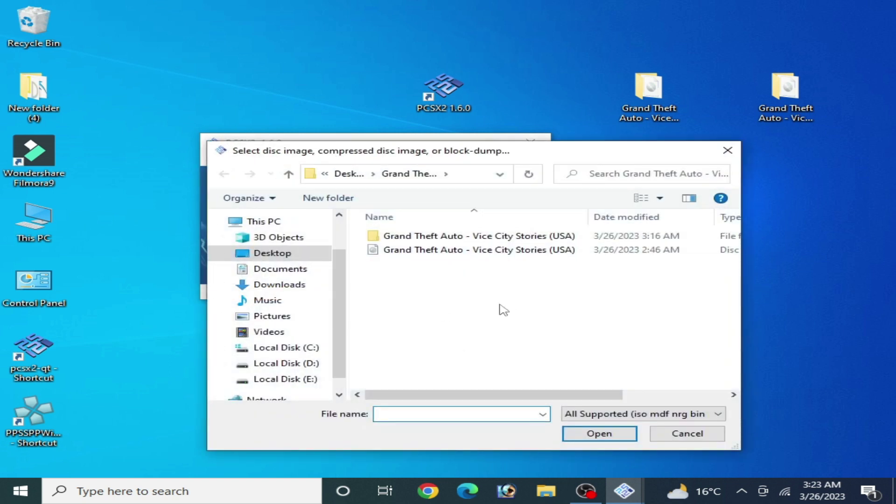
{"action": "left_click", "coordinate": [682, 432]}
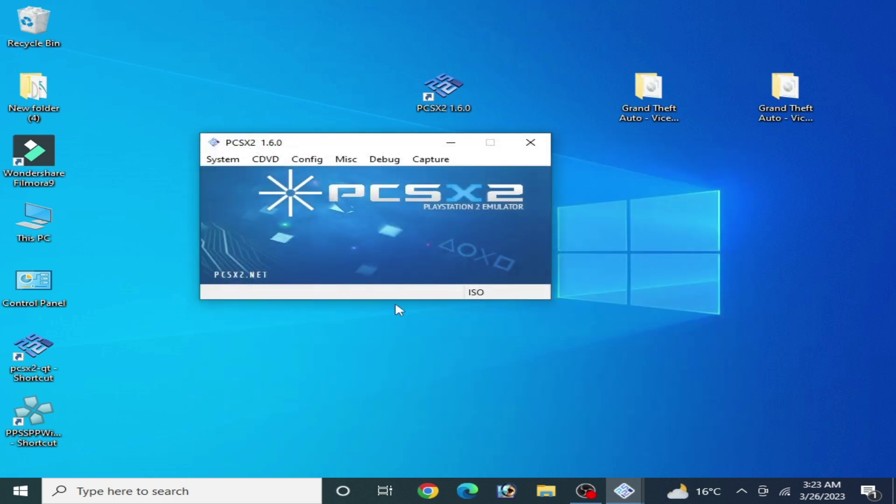
Check the extracted Grand Theft Auto - Vice City Stories (USA) (v1.03) folder for its console format and close File Explorer.
{"action": "double_click", "coordinate": [639, 108]}
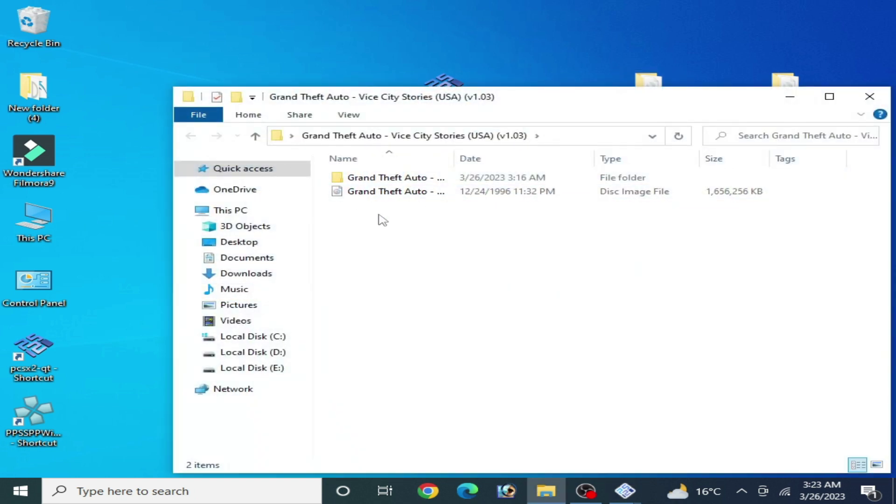
{"action": "double_click", "coordinate": [400, 179]}
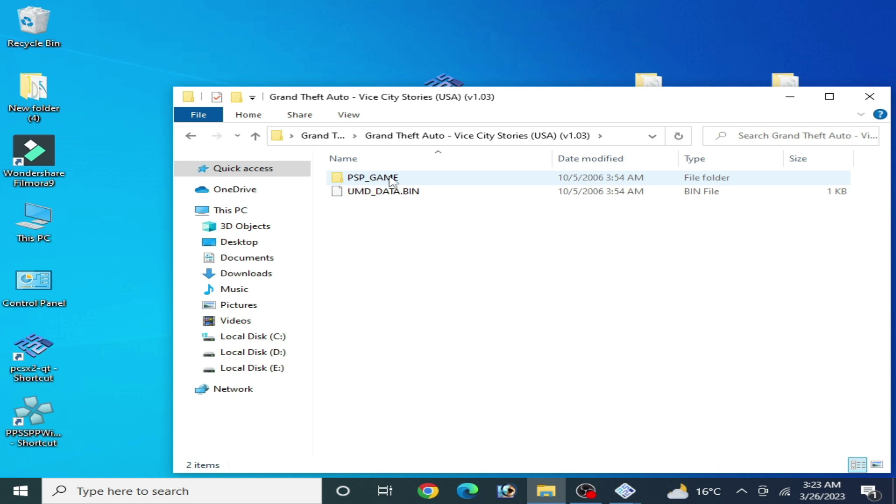
{"action": "left_click", "coordinate": [187, 136]}
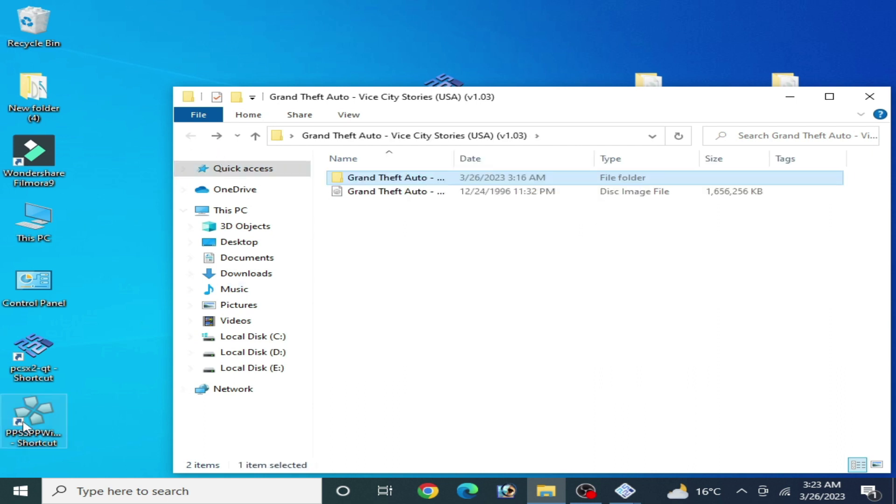
{"action": "left_click", "coordinate": [38, 439]}
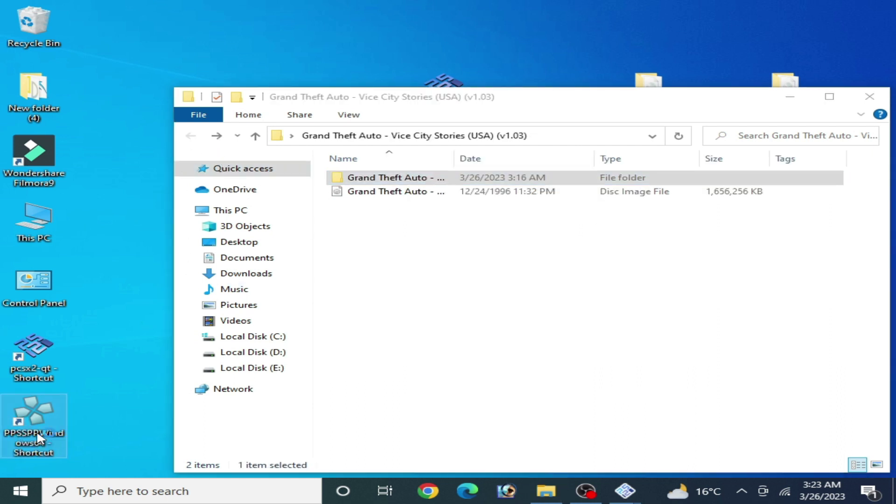
{"action": "left_click", "coordinate": [772, 183]}
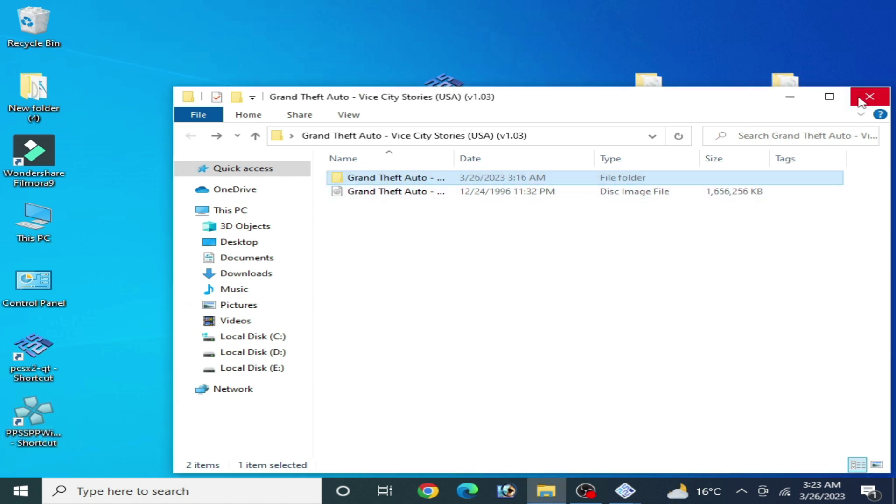
{"action": "left_click", "coordinate": [868, 96]}
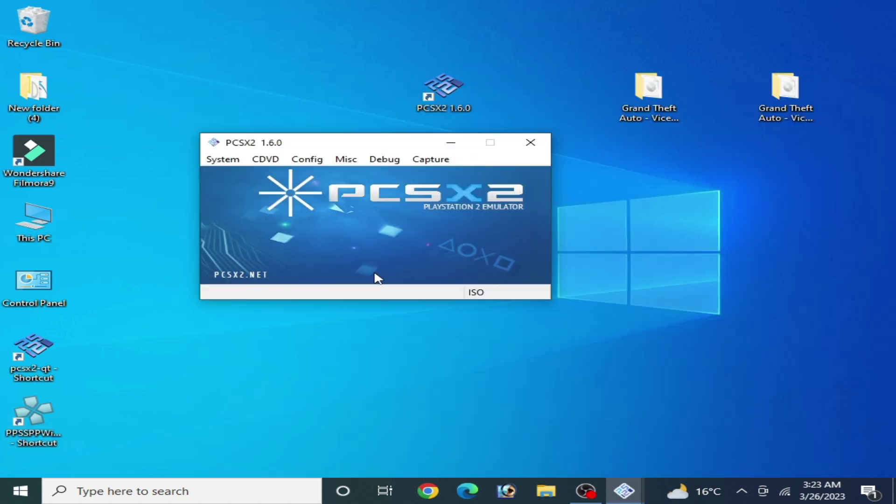